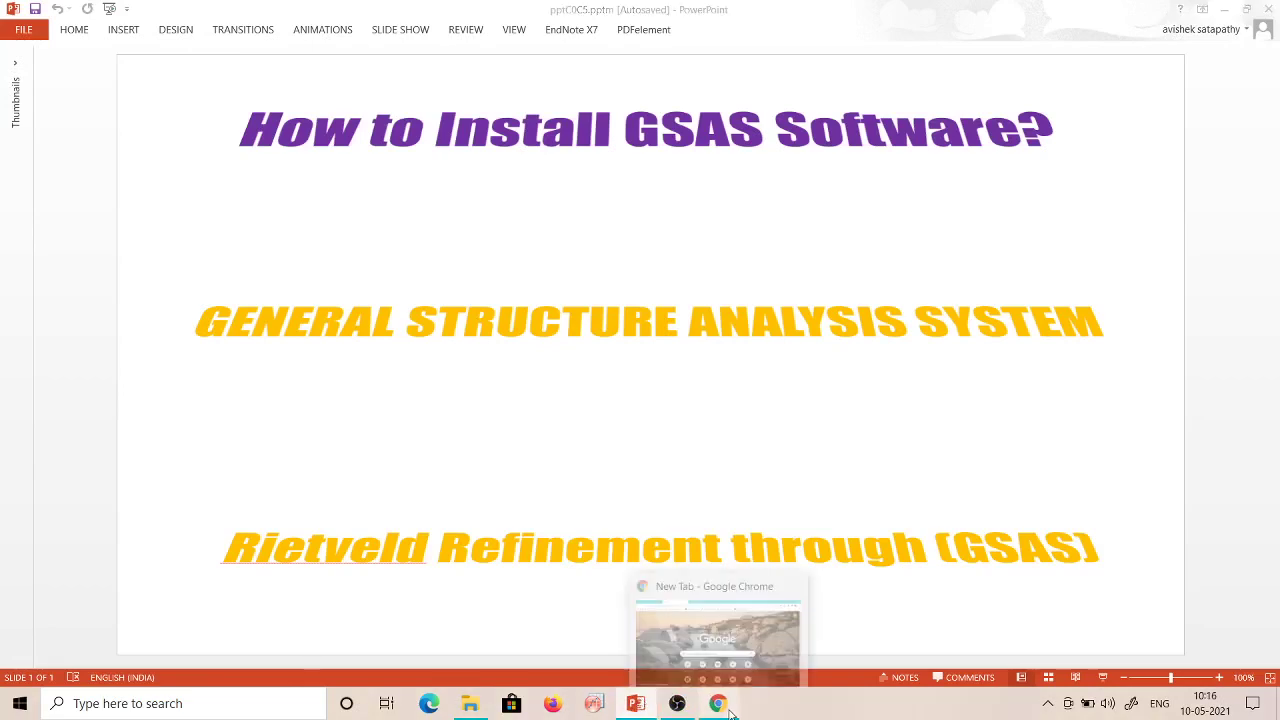
Search Google for 'GSAS EXPGUI' from a blank Chrome tab
{"action": "left_click", "coordinate": [730, 712]}
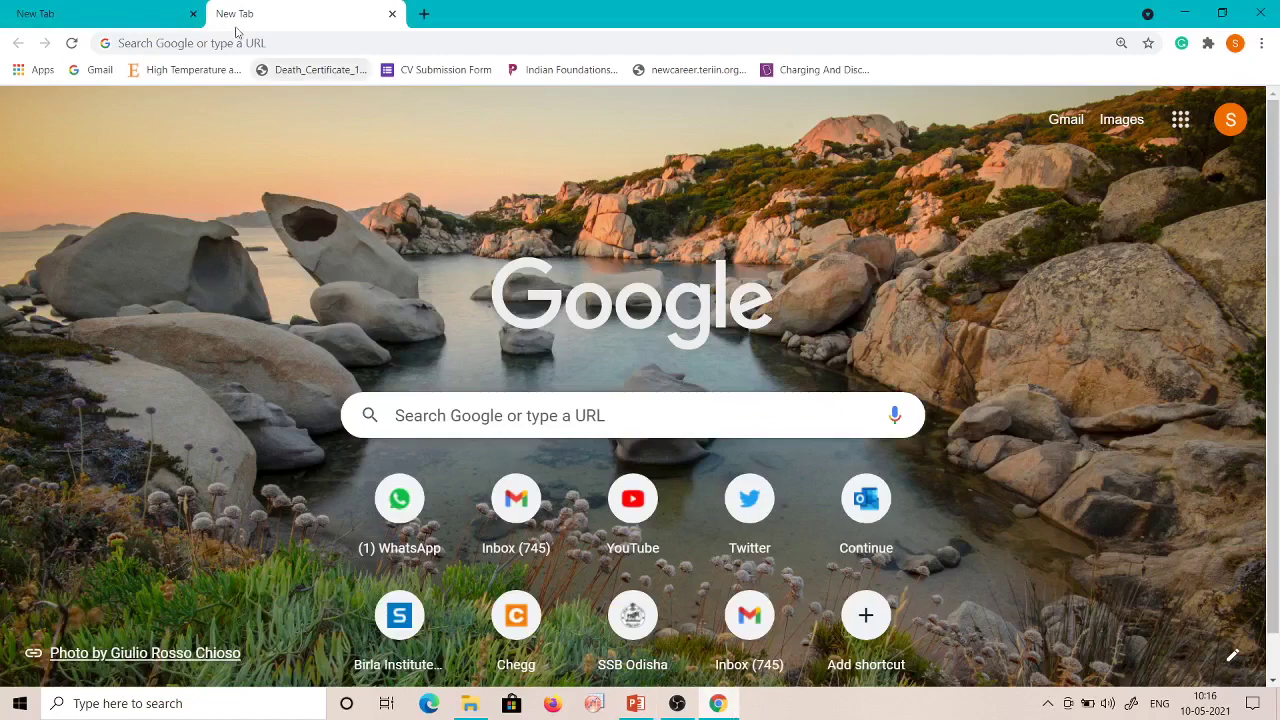
{"action": "left_click", "coordinate": [143, 7]}
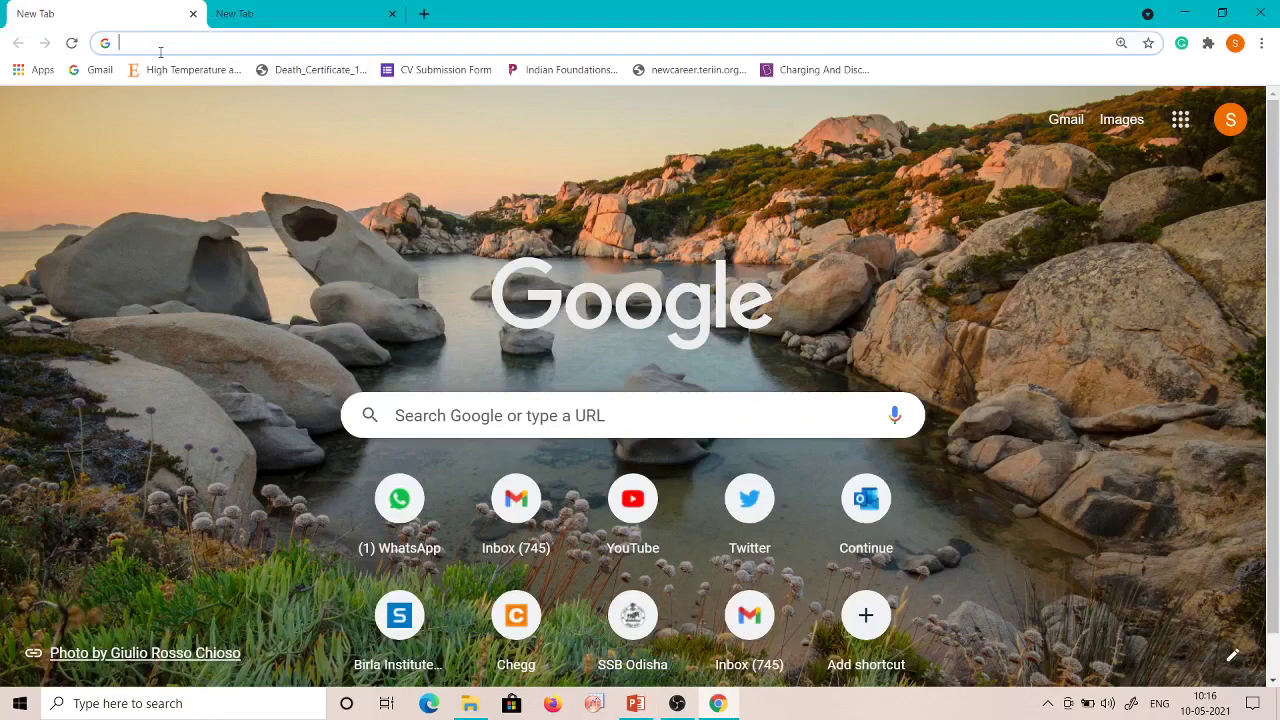
{"action": "type", "text": "GSAS "}
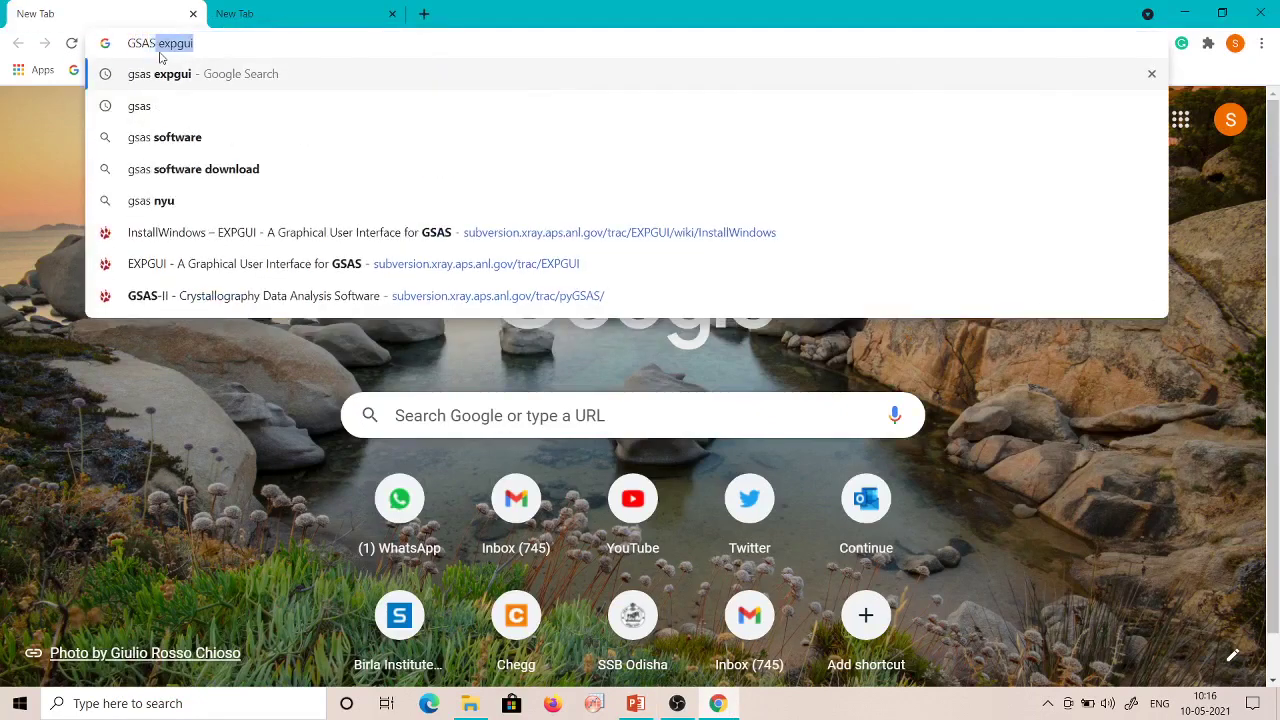
{"action": "type", "text": "EXPG"}
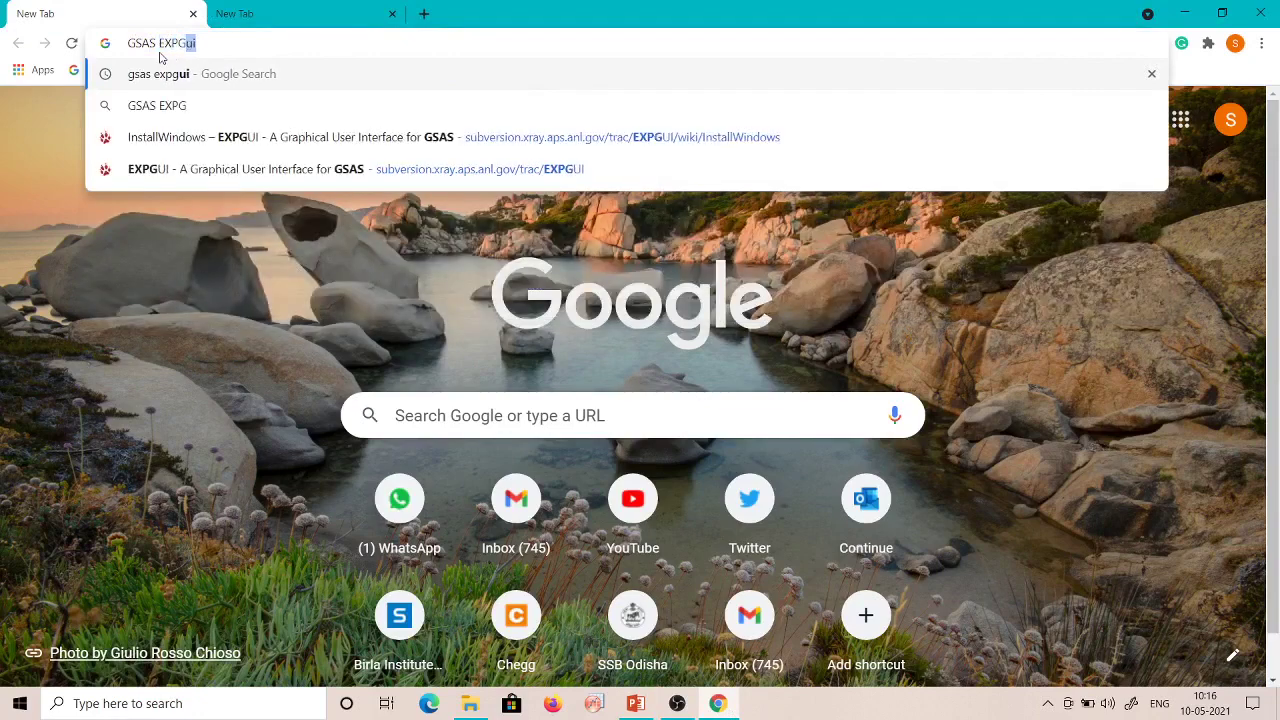
{"action": "type", "text": "UI"}
{"action": "key", "text": "Return"}
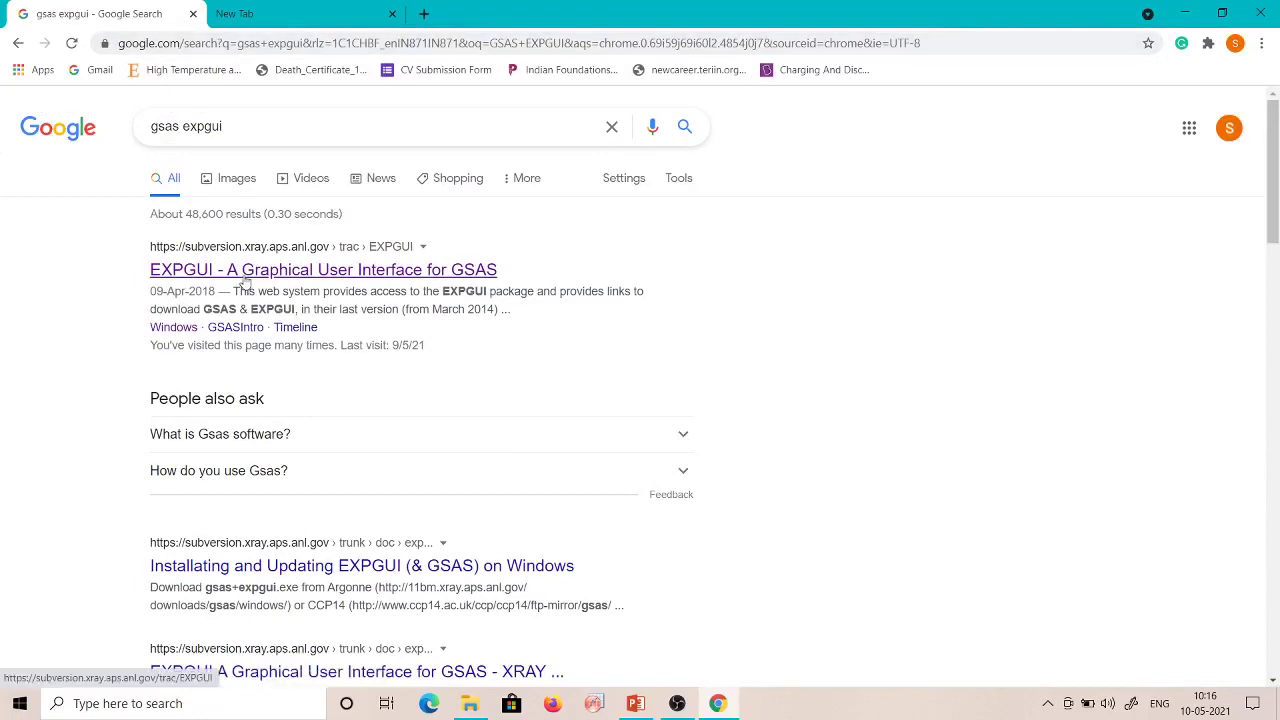
Open the EXPGUI Trac site result and follow its Windows installation instructions link
{"action": "left_click", "coordinate": [244, 280]}
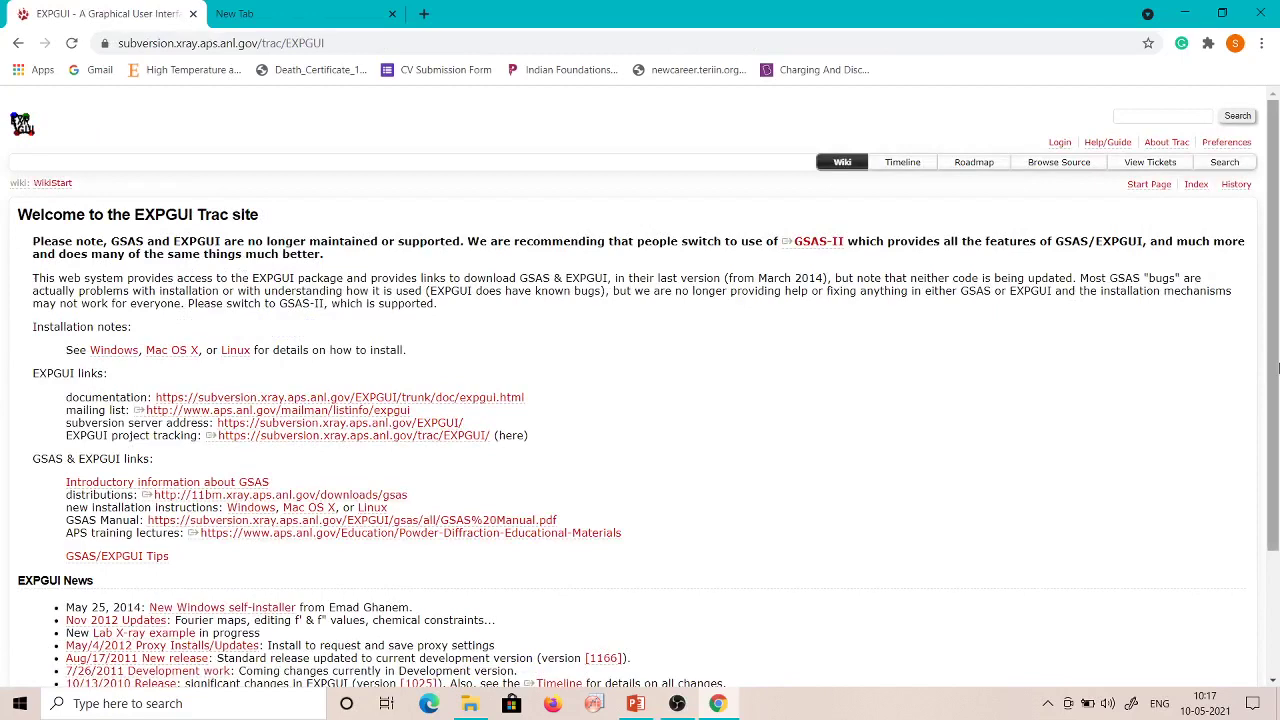
{"action": "scroll", "coordinate": [1278, 368], "scroll_direction": "down", "scroll_amount": 1}
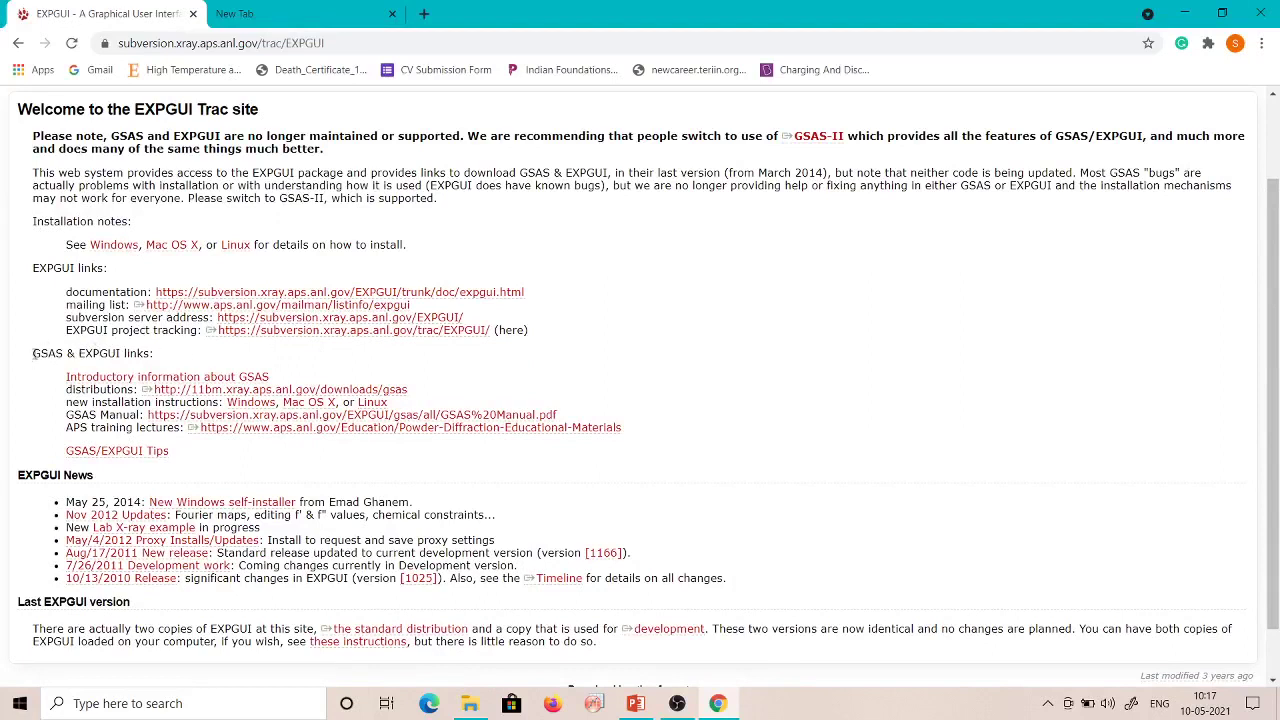
{"action": "left_click_drag", "start_coordinate": [32, 357], "coordinate": [151, 353]}
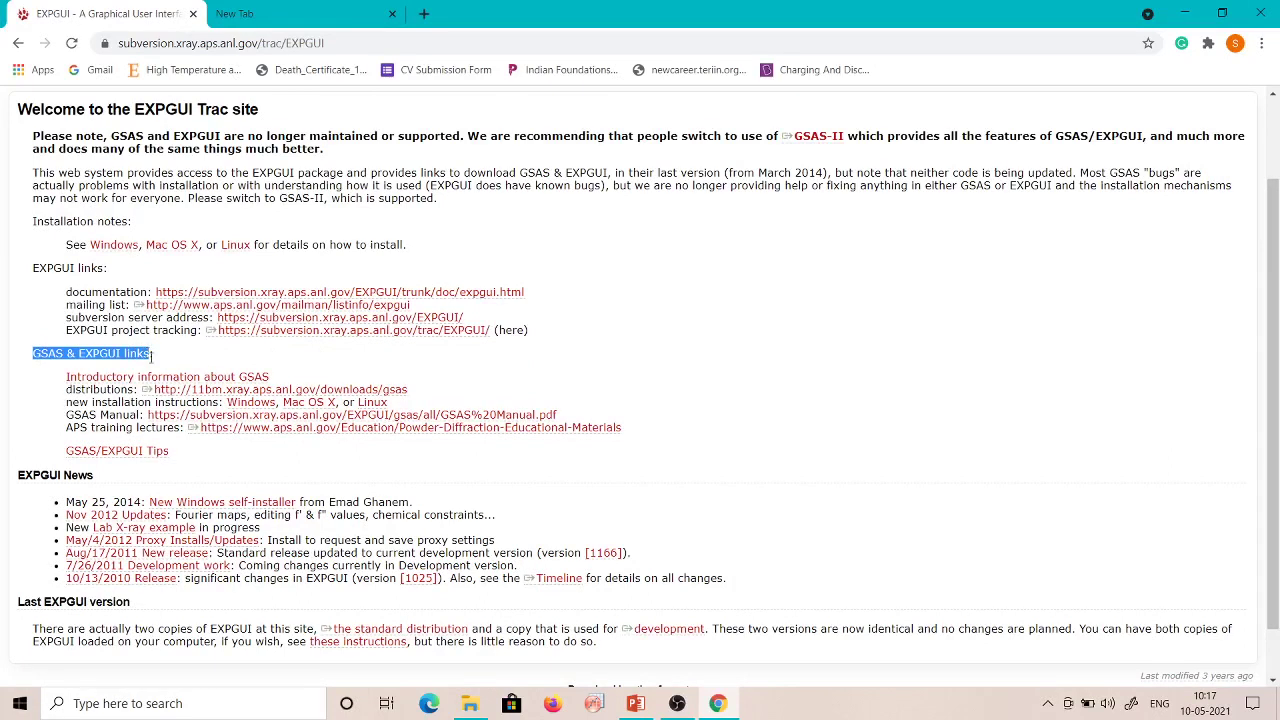
{"action": "left_click", "coordinate": [250, 405]}
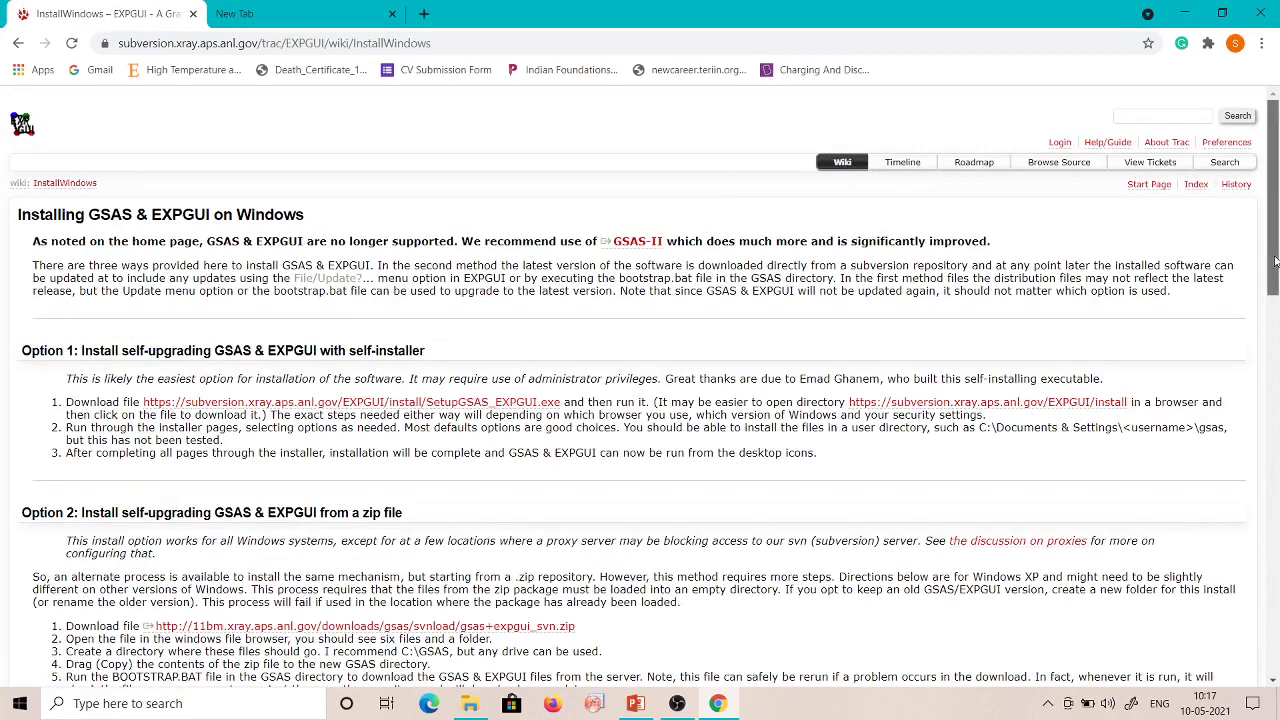
Scroll to Option 1 and download the SetupGSAS_EXPGUI.exe self-installer
{"action": "left_click_drag", "start_coordinate": [1274, 261], "coordinate": [1274, 309]}
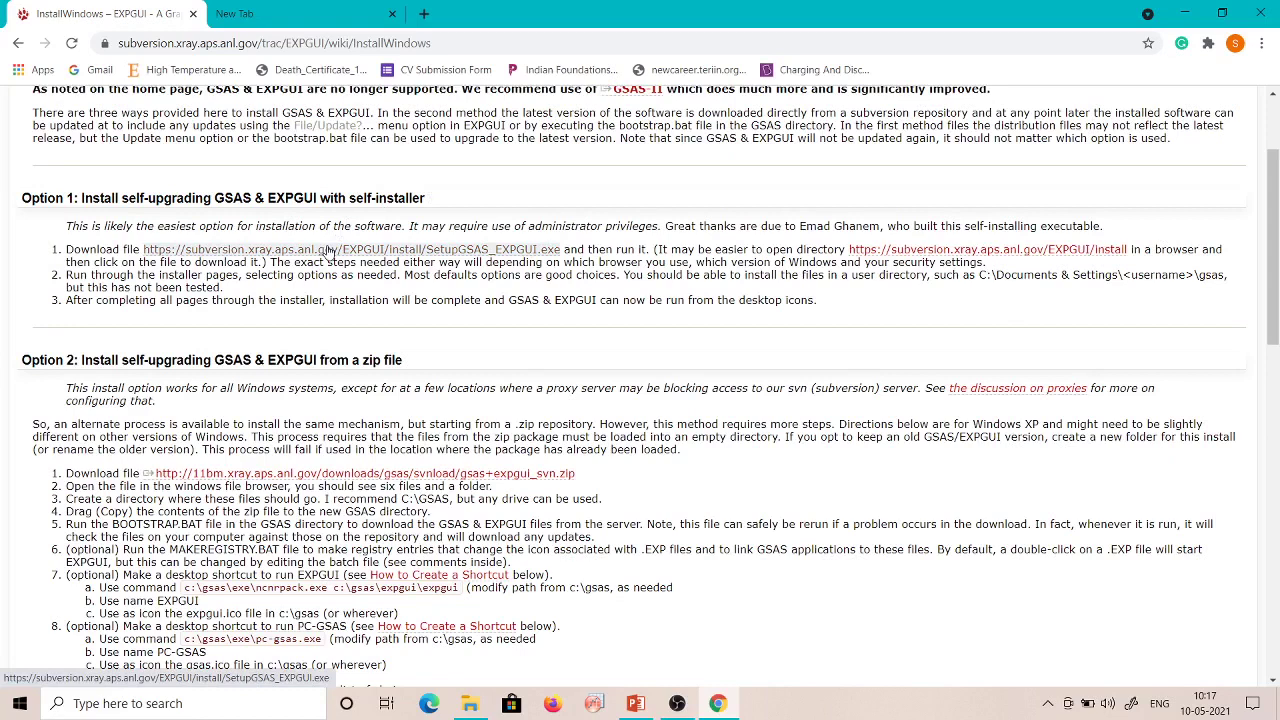
{"action": "left_click", "coordinate": [327, 250]}
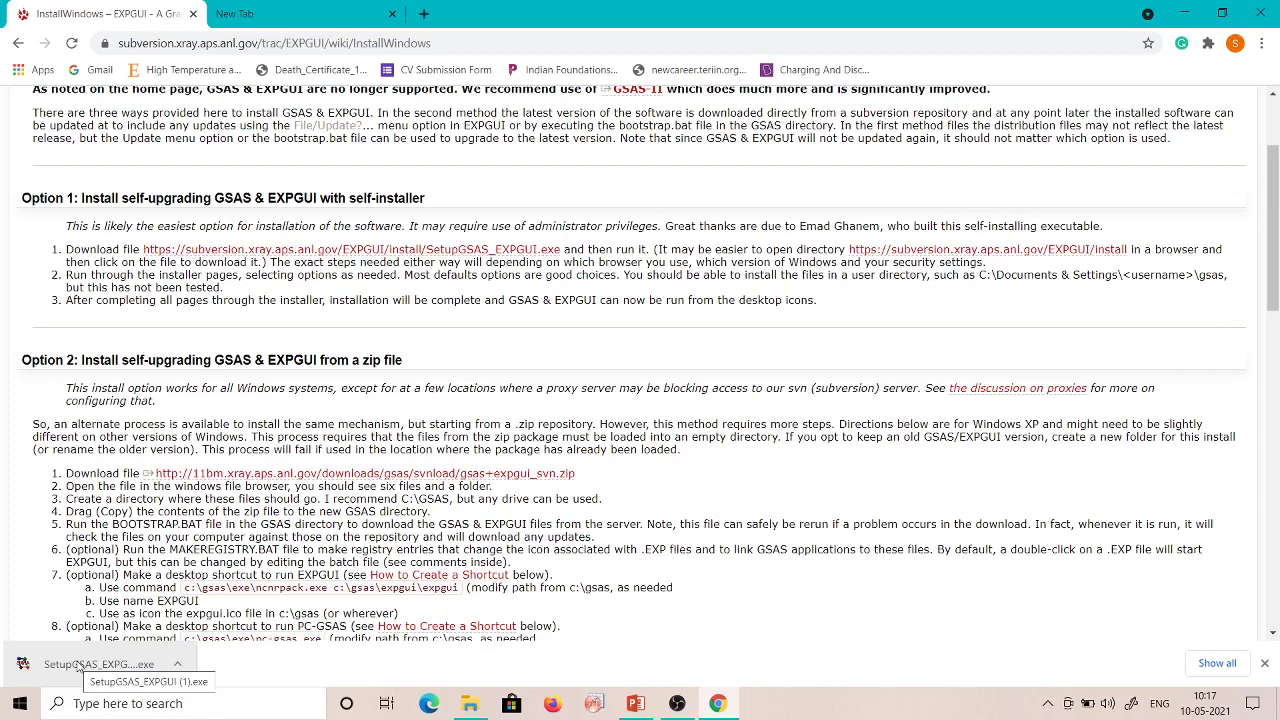
Locate the SetupGSAS_EXPGUI installer in Downloads, then minimize File Explorer
{"action": "left_click", "coordinate": [461, 705]}
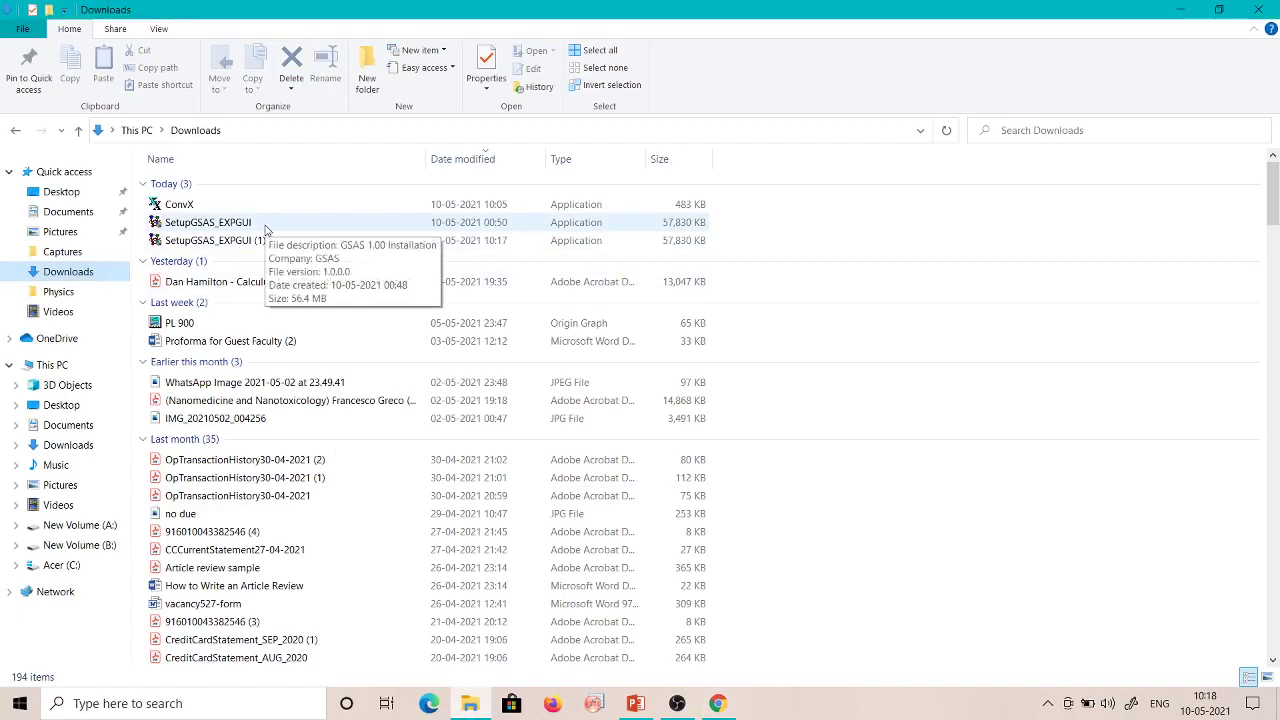
{"action": "left_click", "coordinate": [266, 230]}
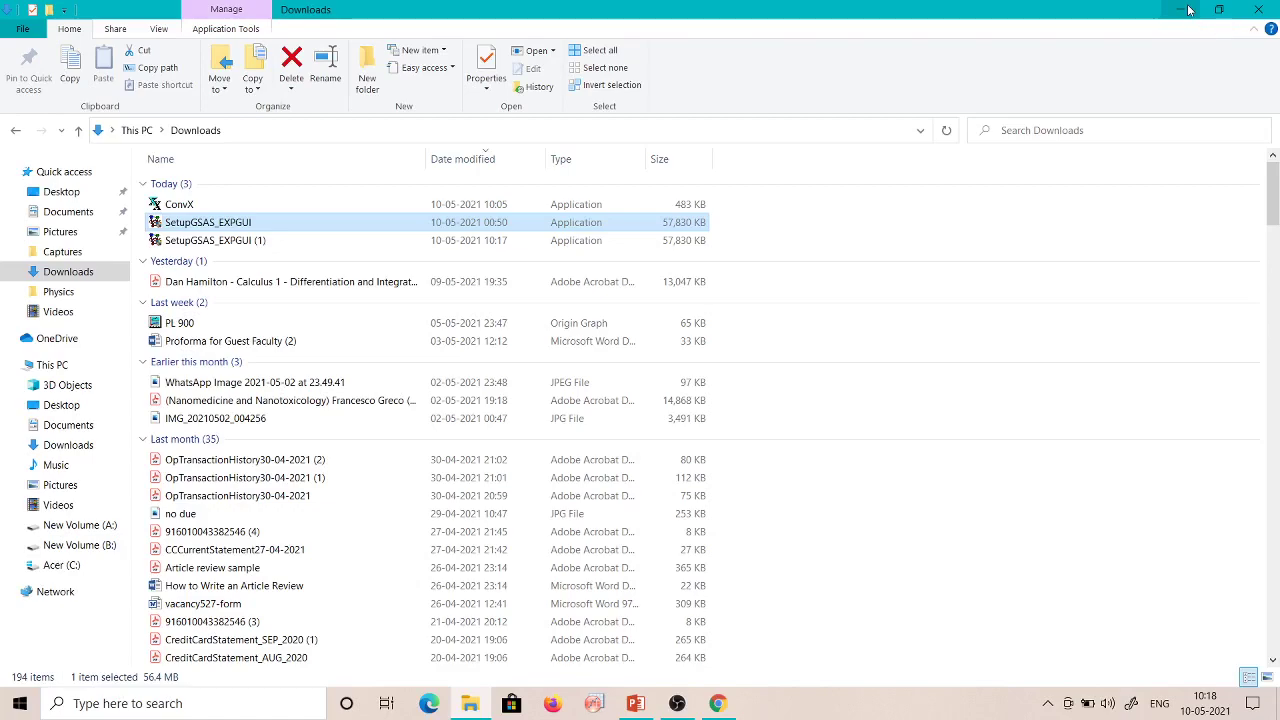
{"action": "left_click", "coordinate": [1189, 9]}
Minimize Chrome, PowerPoint and OBS Studio, then launch the EXPGUI desktop shortcut
{"action": "left_click", "coordinate": [1189, 9]}
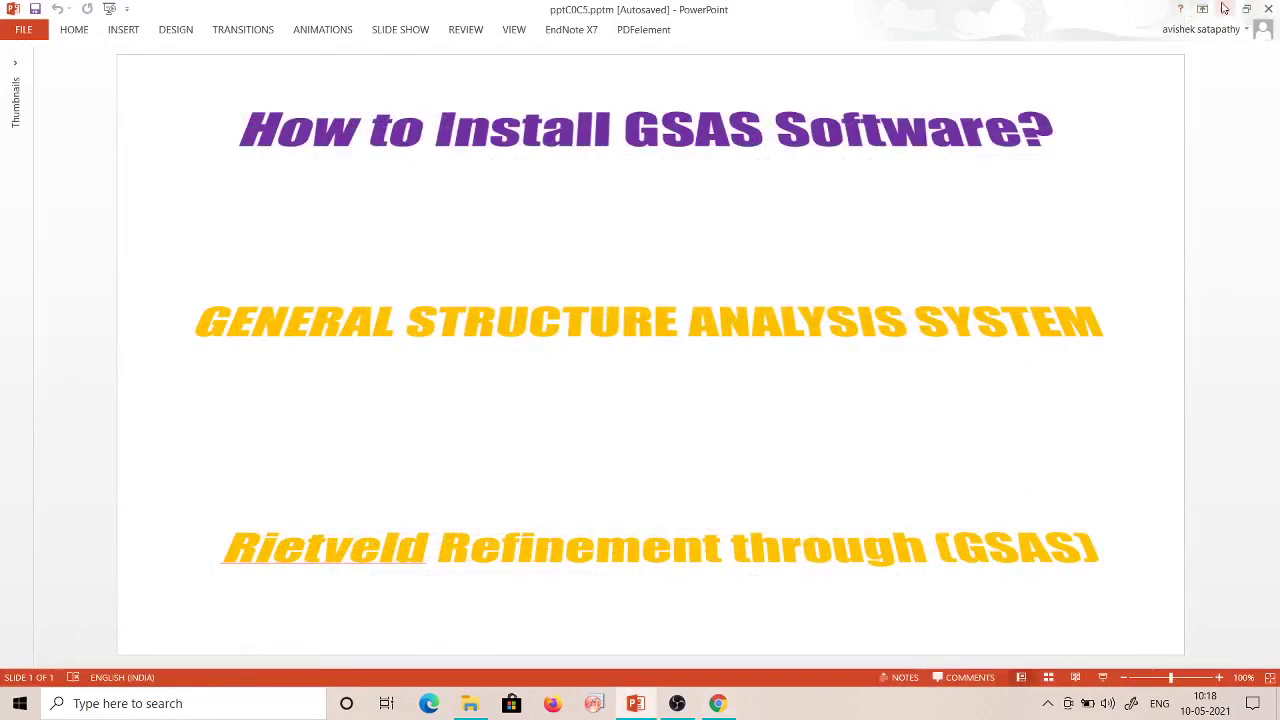
{"action": "left_click", "coordinate": [1224, 9]}
{"action": "left_click", "coordinate": [1190, 9]}
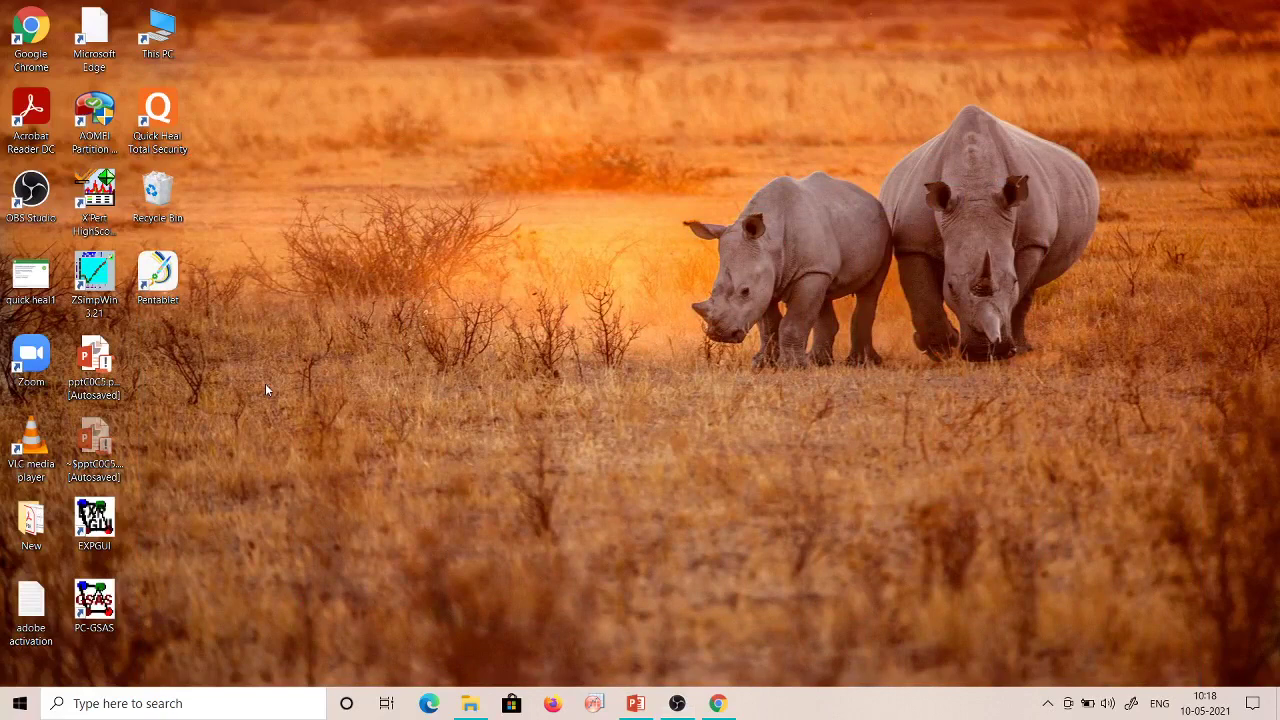
{"action": "double_click", "coordinate": [97, 530]}
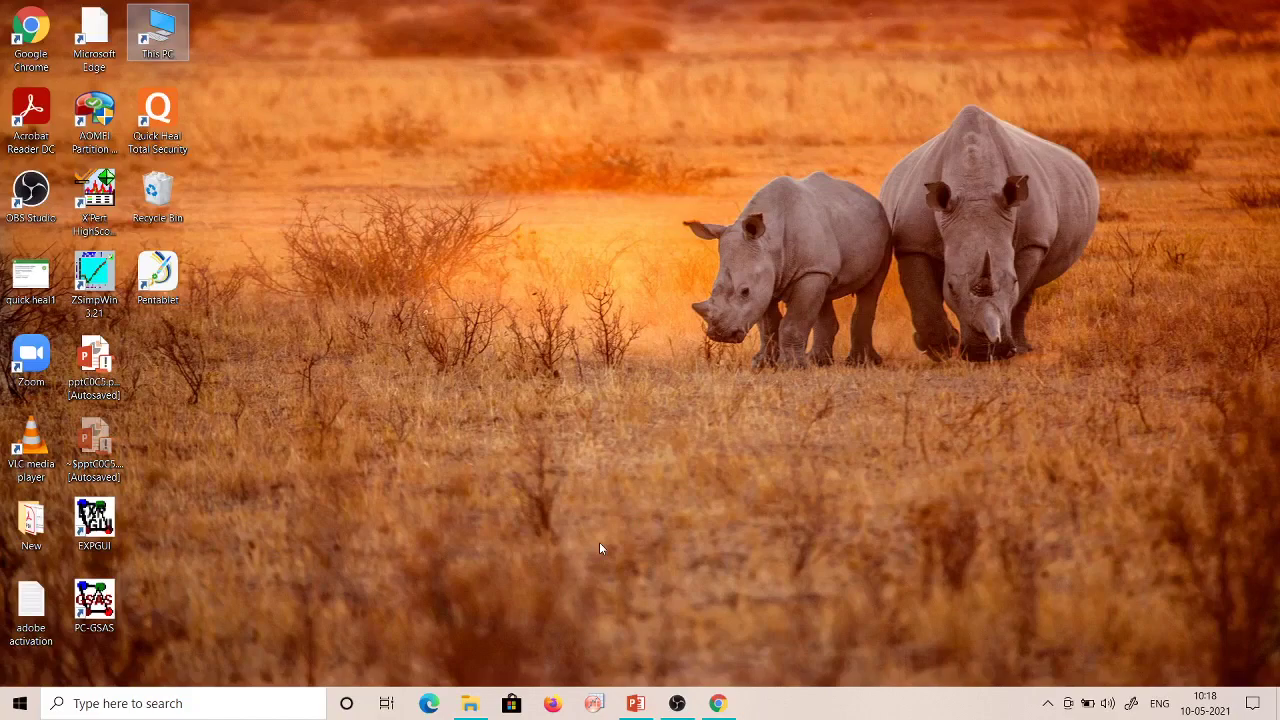
Rerun the 'convx software' Google search in Chrome's empty new tab
{"action": "left_click", "coordinate": [720, 704]}
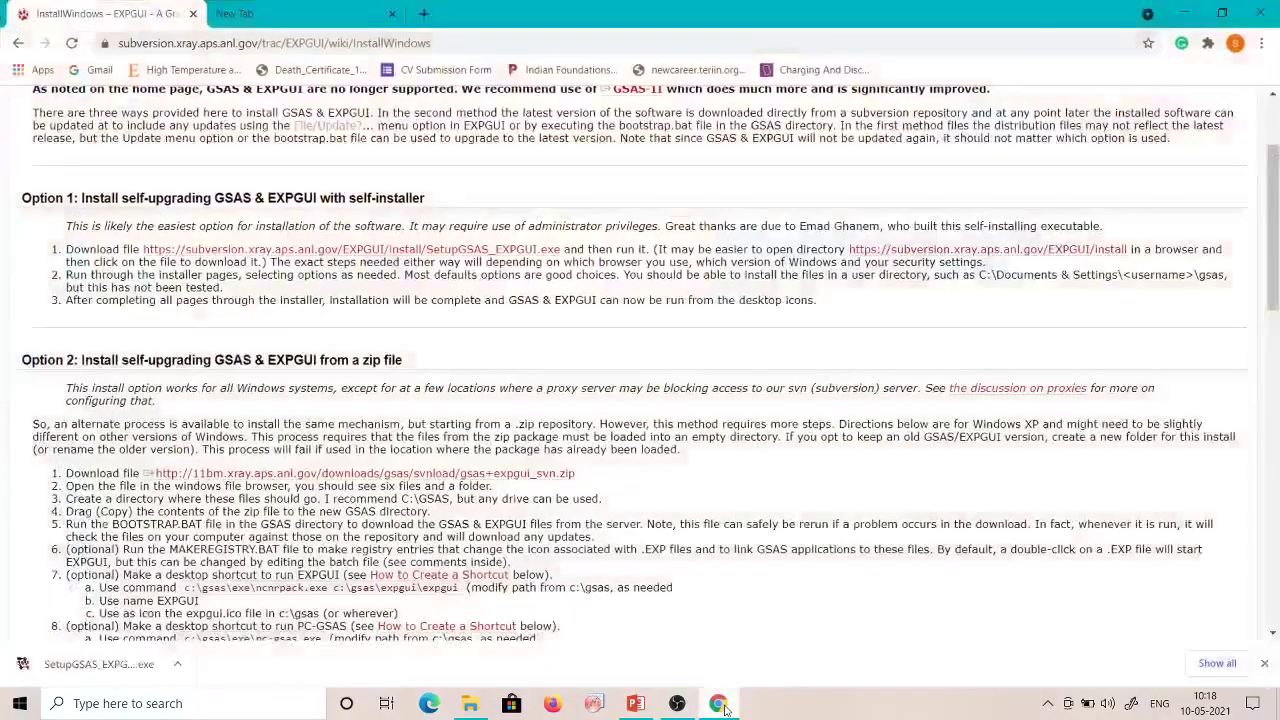
{"action": "left_click", "coordinate": [322, 8]}
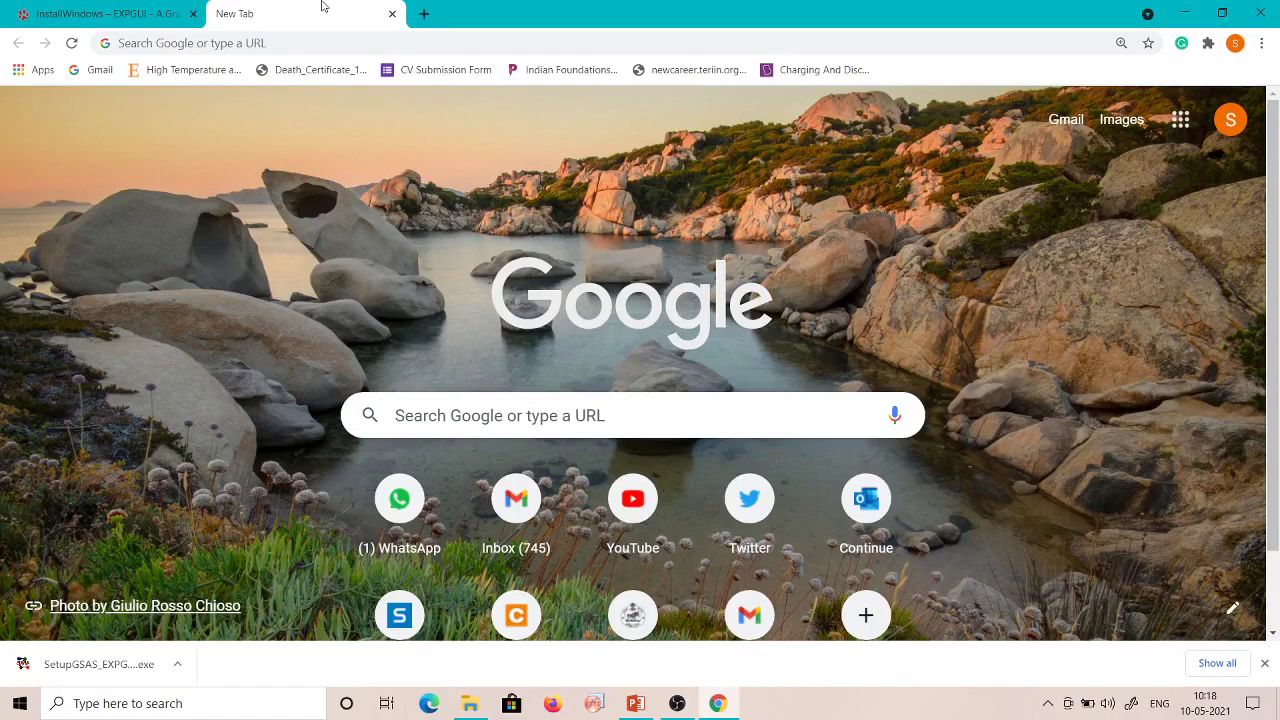
{"action": "left_click", "coordinate": [303, 40]}
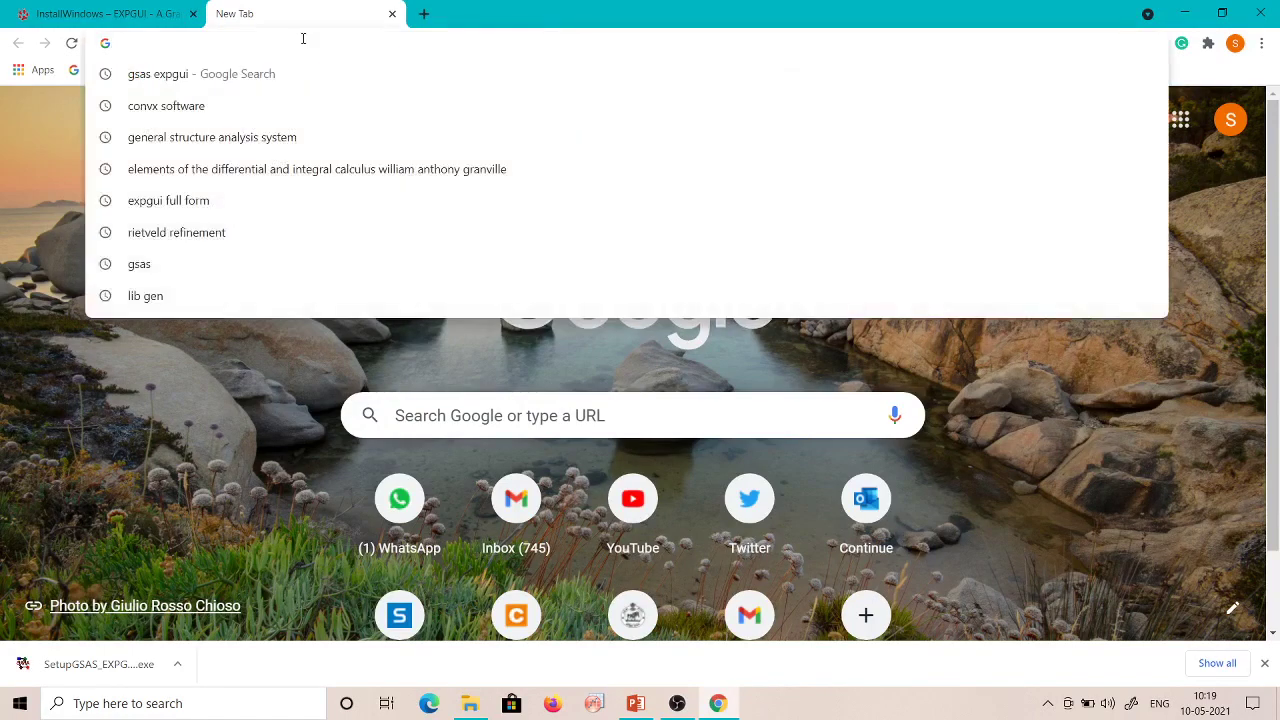
{"action": "left_click", "coordinate": [228, 103]}
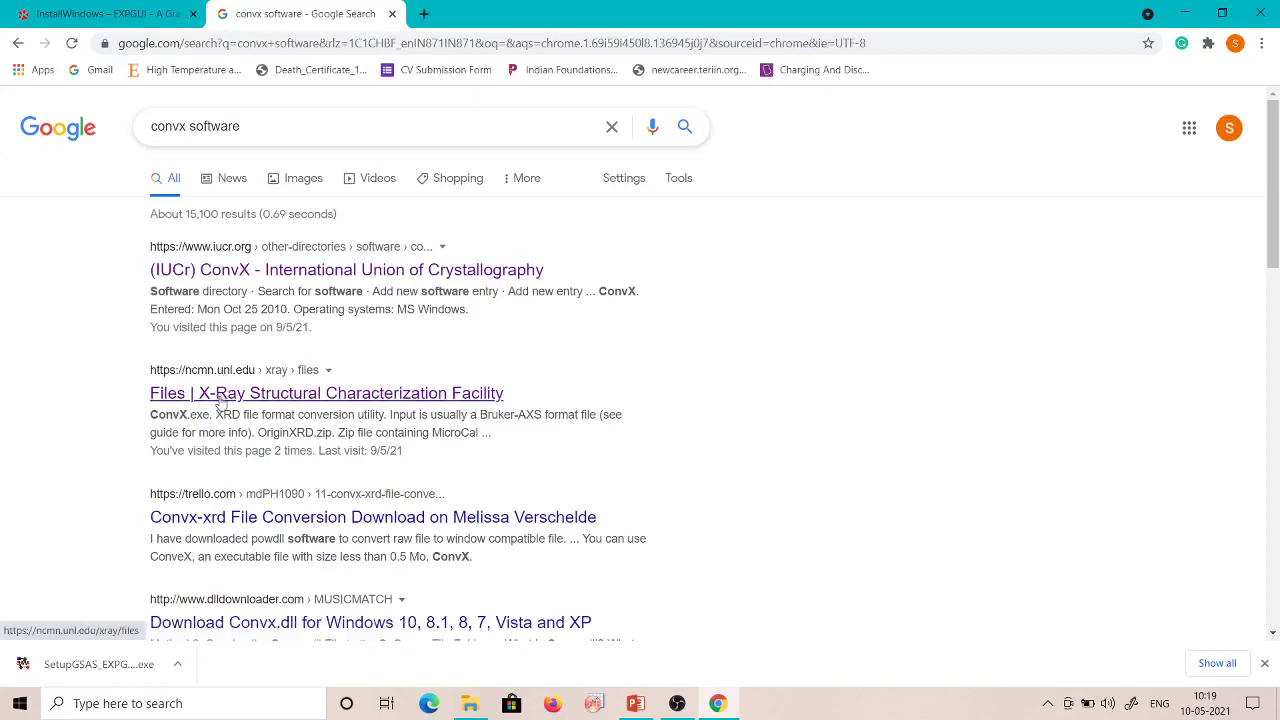
Download ConvX.exe from the ncmn.unl.edu X-Ray facility Files page and run it
{"action": "left_click", "coordinate": [221, 402]}
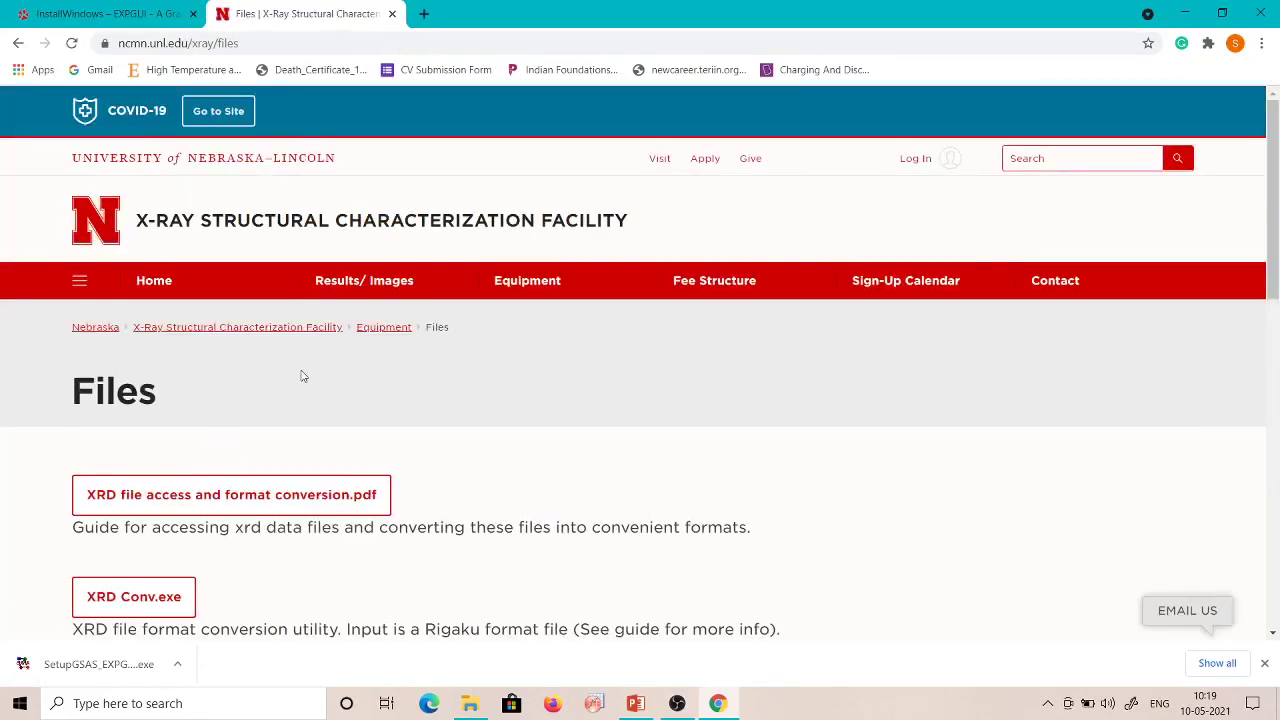
{"action": "left_click_drag", "start_coordinate": [1277, 183], "coordinate": [1277, 310]}
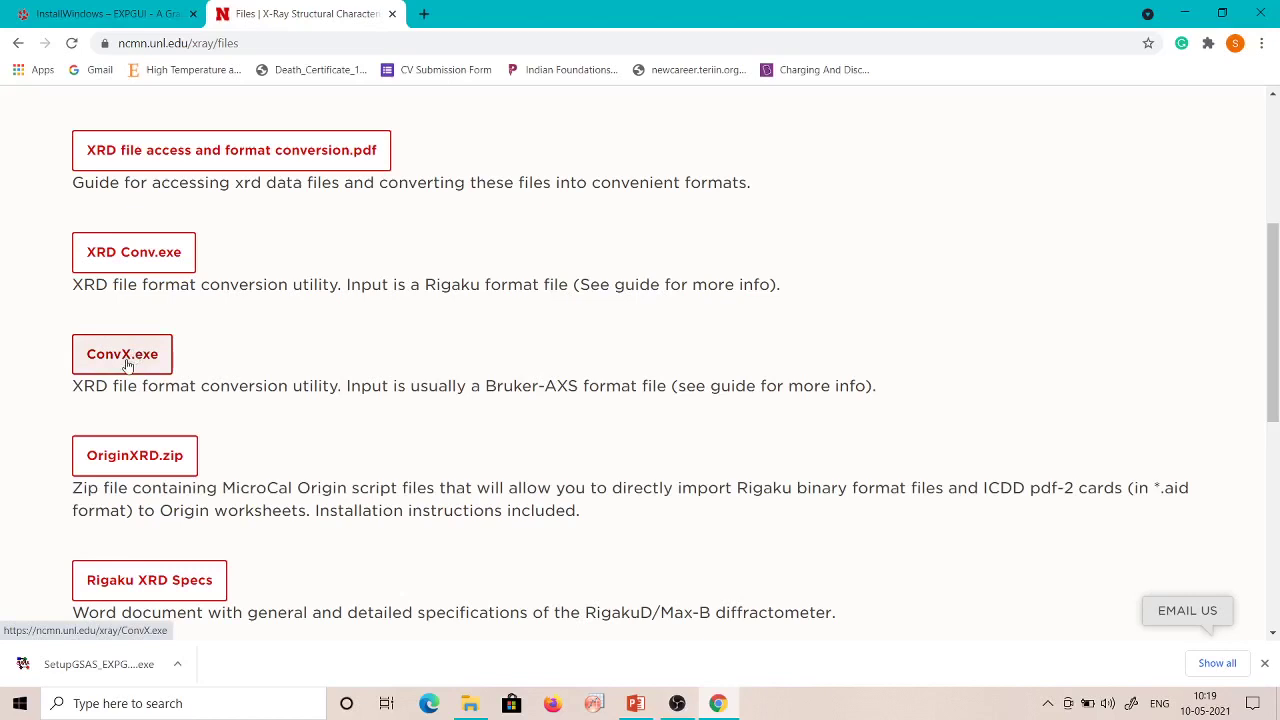
{"action": "left_click", "coordinate": [127, 365]}
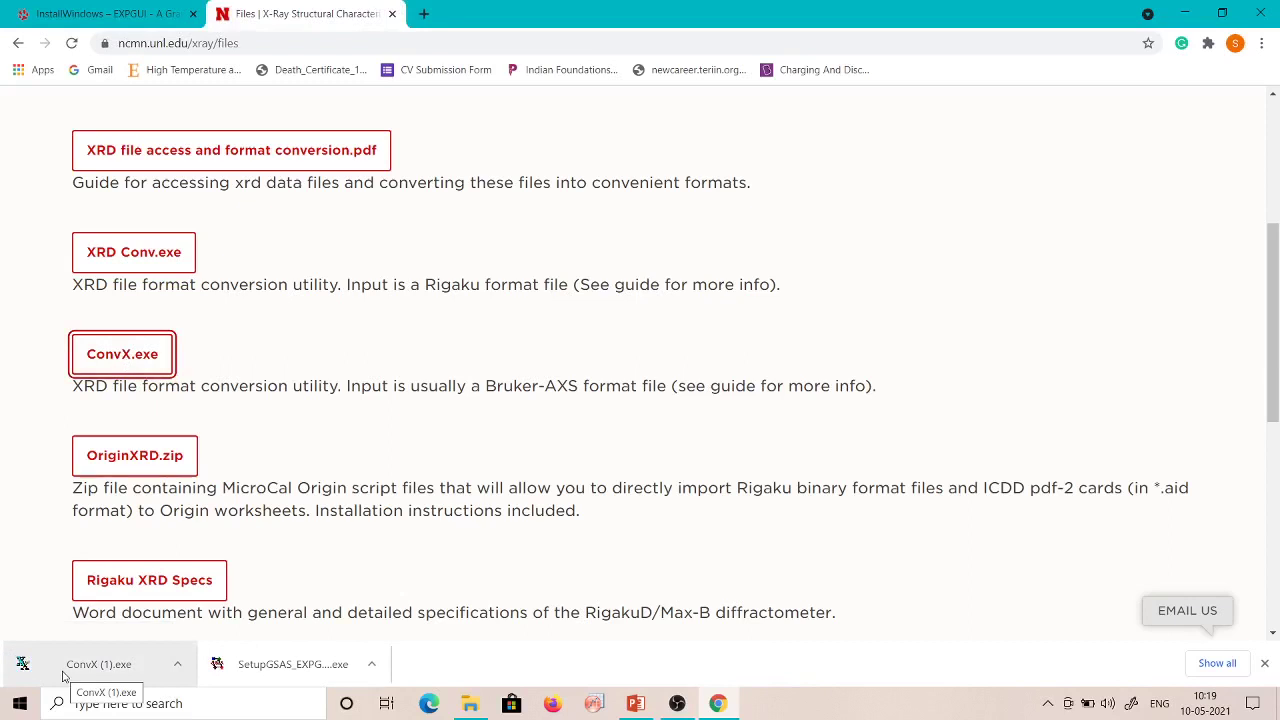
{"action": "left_click", "coordinate": [62, 676]}
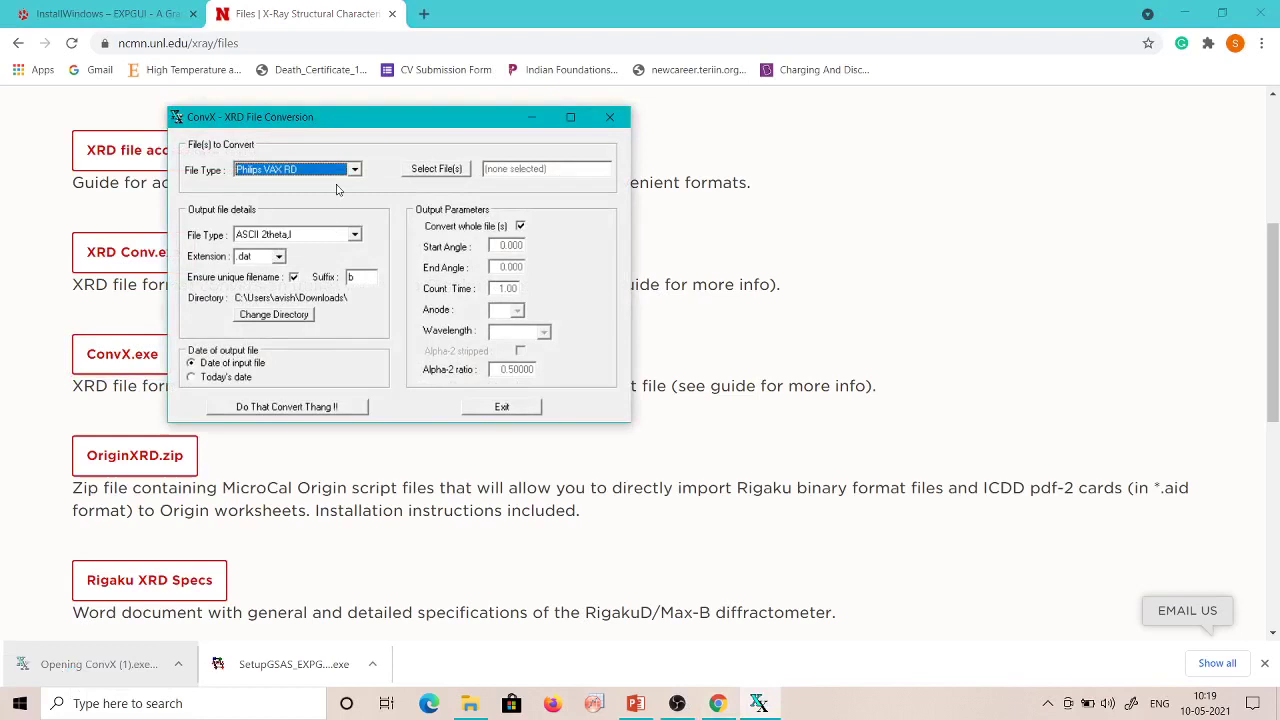
{"action": "left_click", "coordinate": [335, 172]}
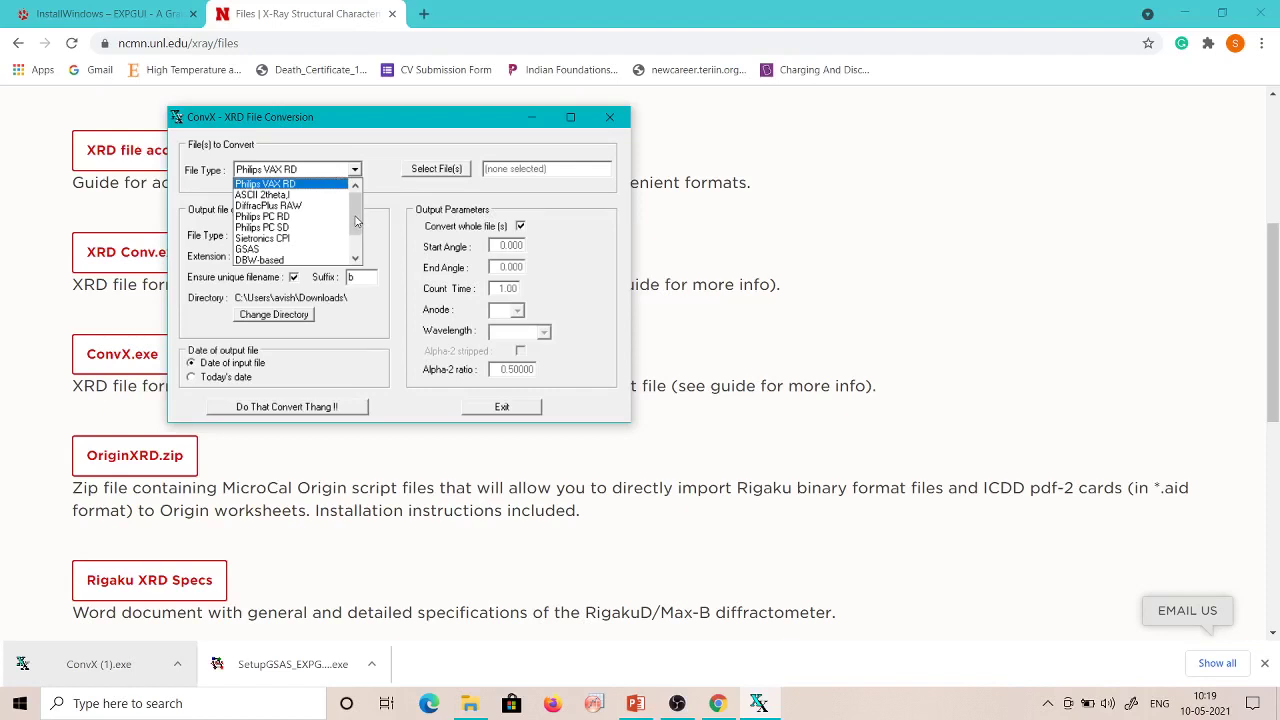
{"action": "scroll", "coordinate": [358, 237], "scroll_direction": "down", "scroll_amount": 1}
{"action": "scroll", "coordinate": [358, 255], "scroll_direction": "down", "scroll_amount": 2}
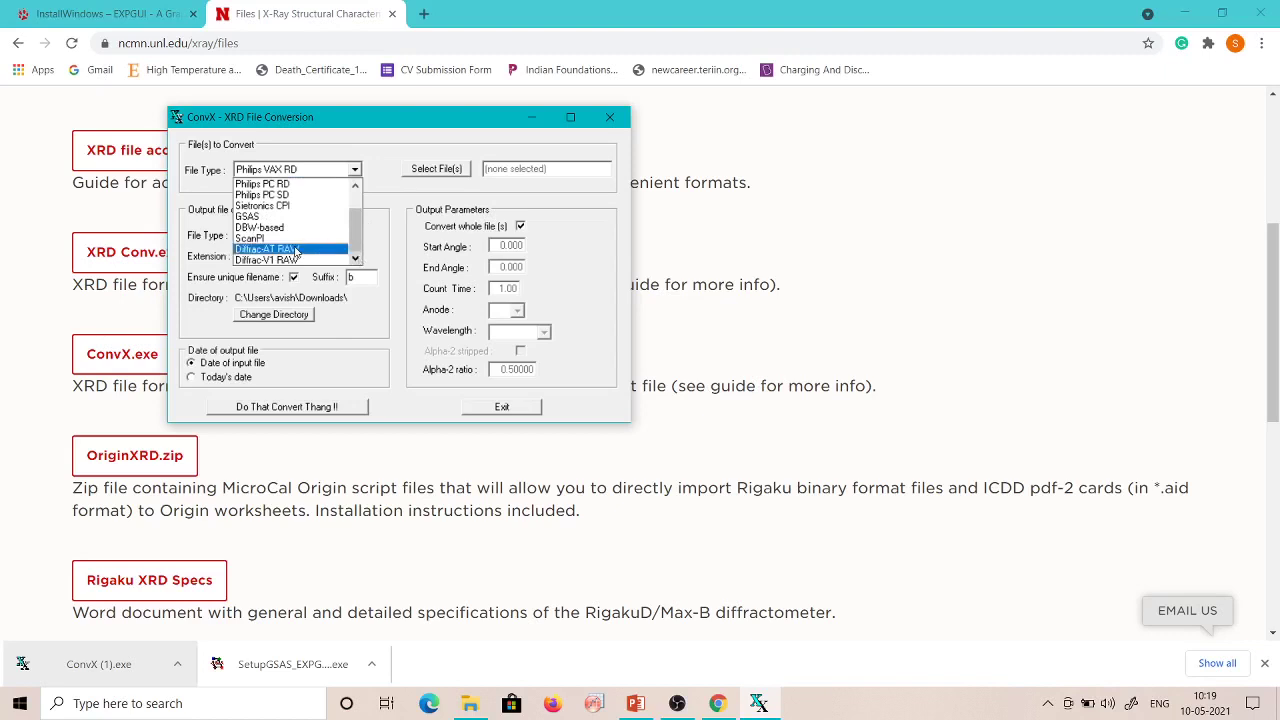
{"action": "scroll", "coordinate": [363, 236], "scroll_direction": "up", "scroll_amount": 1}
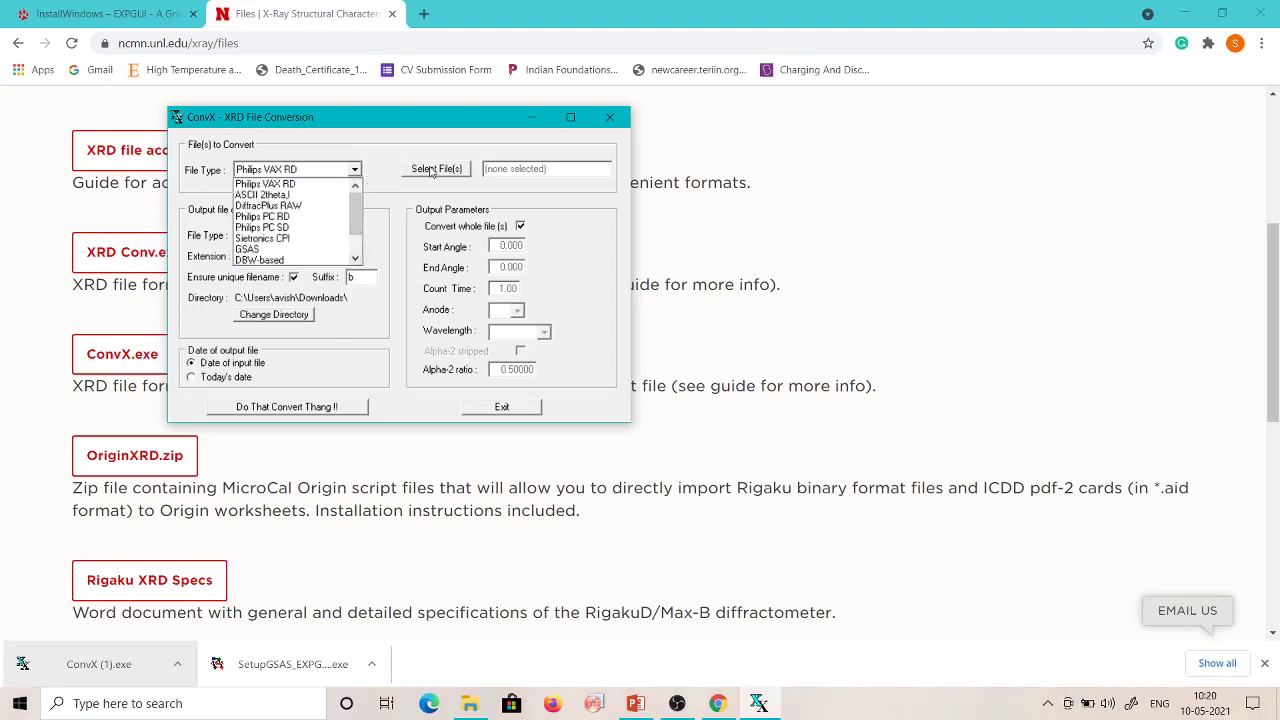
Set ConvX output type to GSAS and replace the dat extension with lowercase .gsa
{"action": "left_click", "coordinate": [374, 171]}
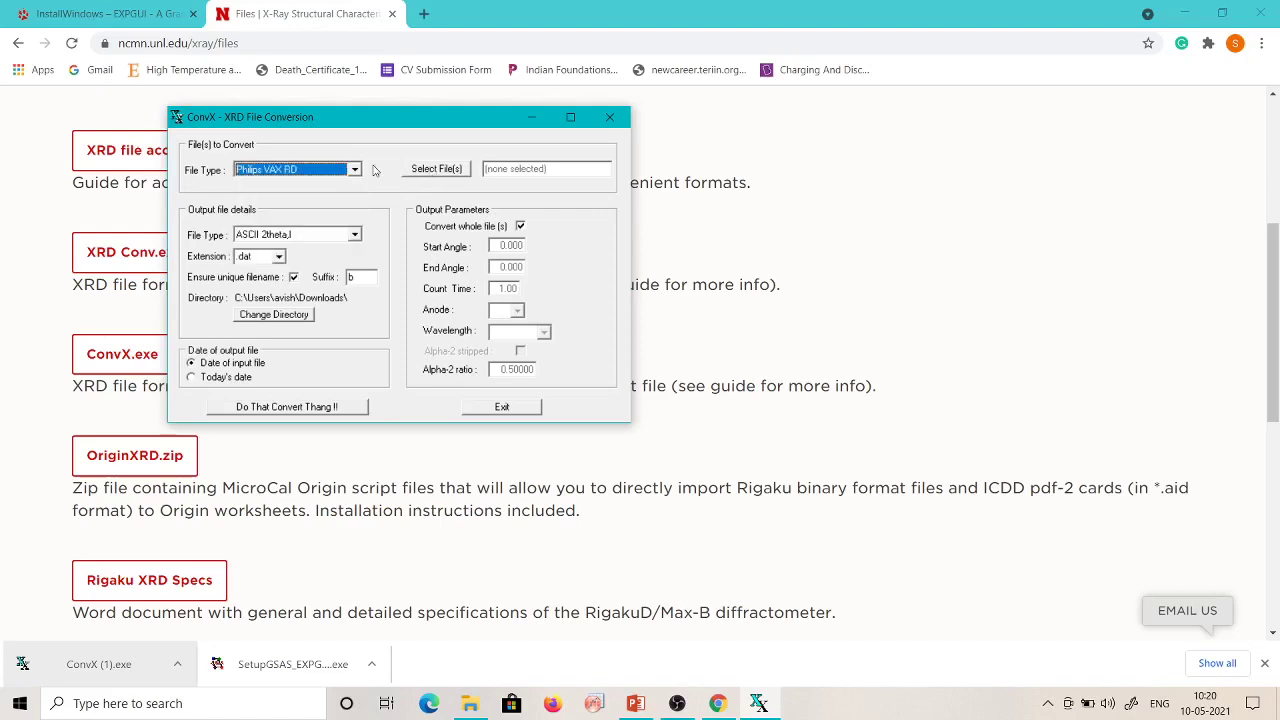
{"action": "left_click", "coordinate": [338, 238]}
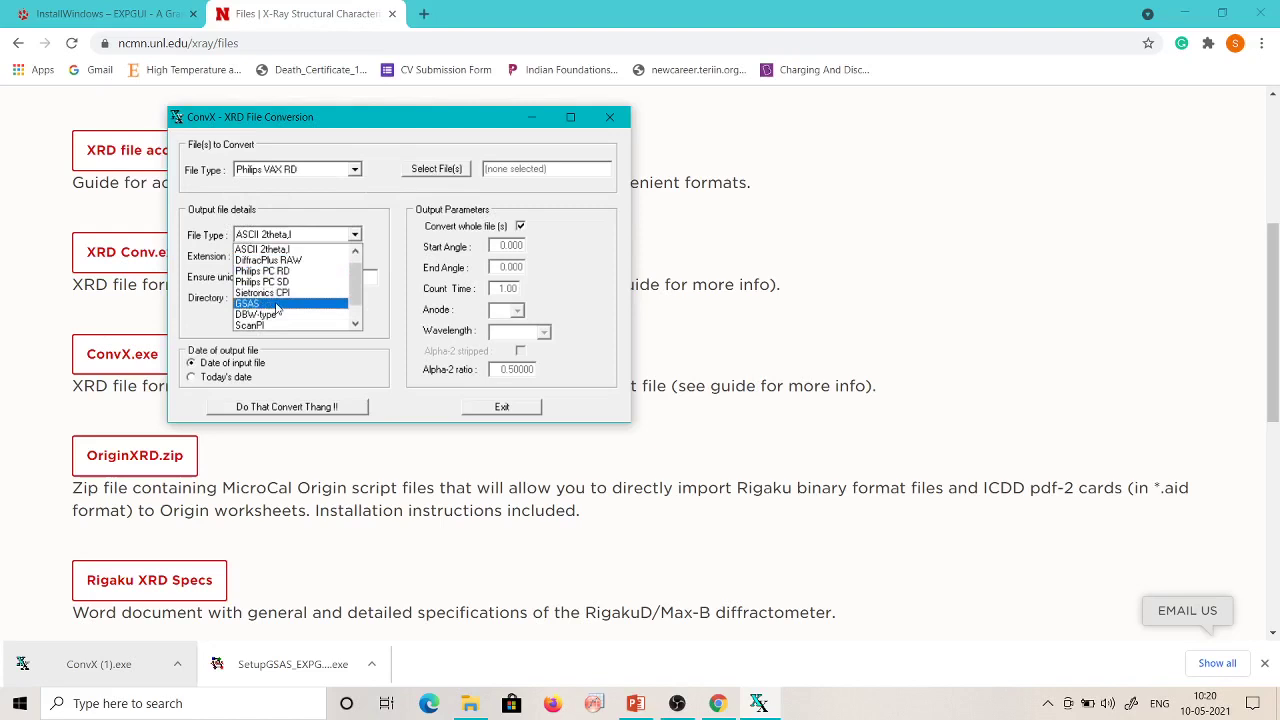
{"action": "left_click", "coordinate": [277, 306]}
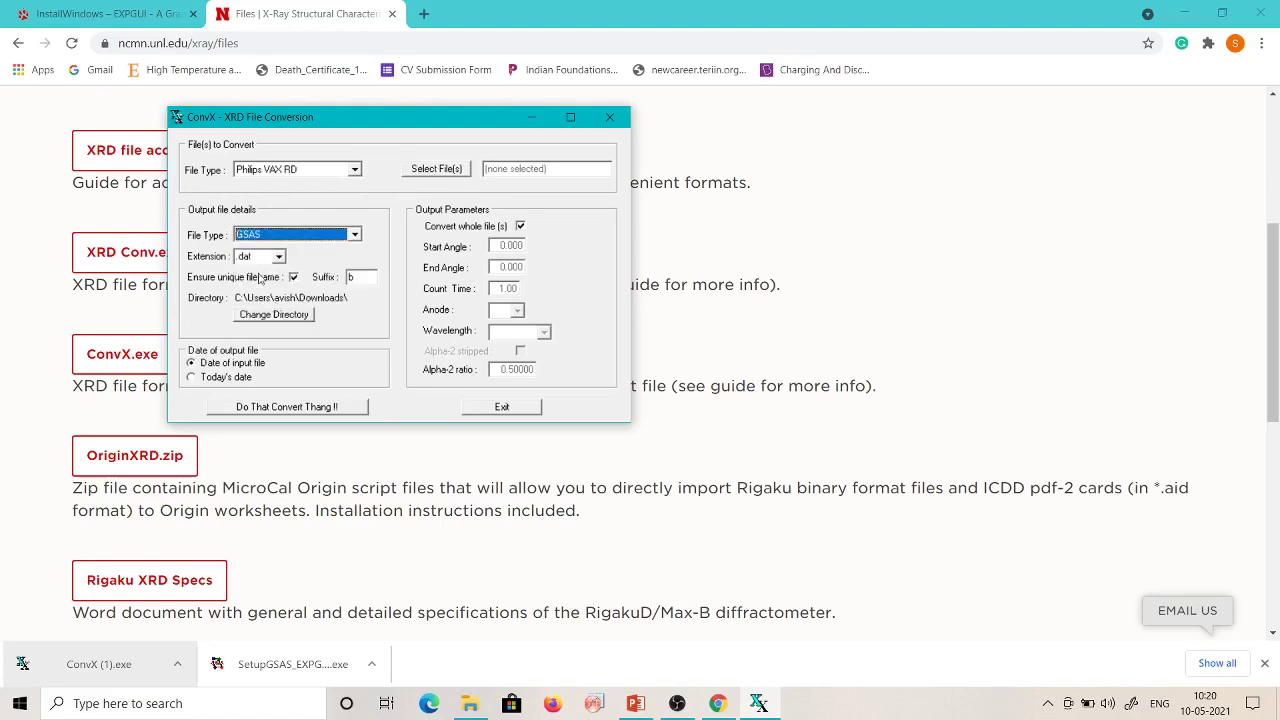
{"action": "double_click", "coordinate": [261, 259]}
{"action": "left_click", "coordinate": [261, 259]}
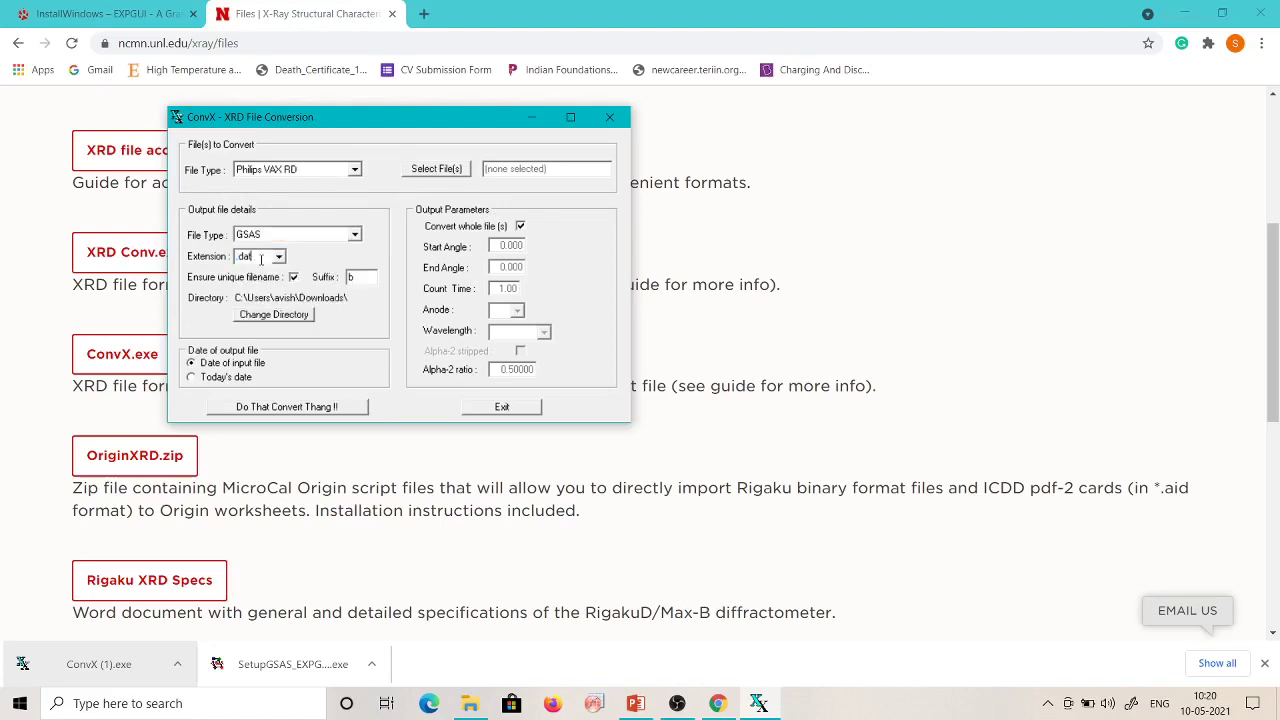
{"action": "key", "text": "BackSpace"}
{"action": "key", "text": "BackSpace"}
{"action": "key", "text": "BackSpace"}
{"action": "type", "text": ".GSA"}
{"action": "key", "text": "BackSpace"}
{"action": "key", "text": "BackSpace"}
{"action": "key", "text": "BackSpace"}
{"action": "key", "text": "BackSpace"}
{"action": "key", "text": "Caps_Lock"}
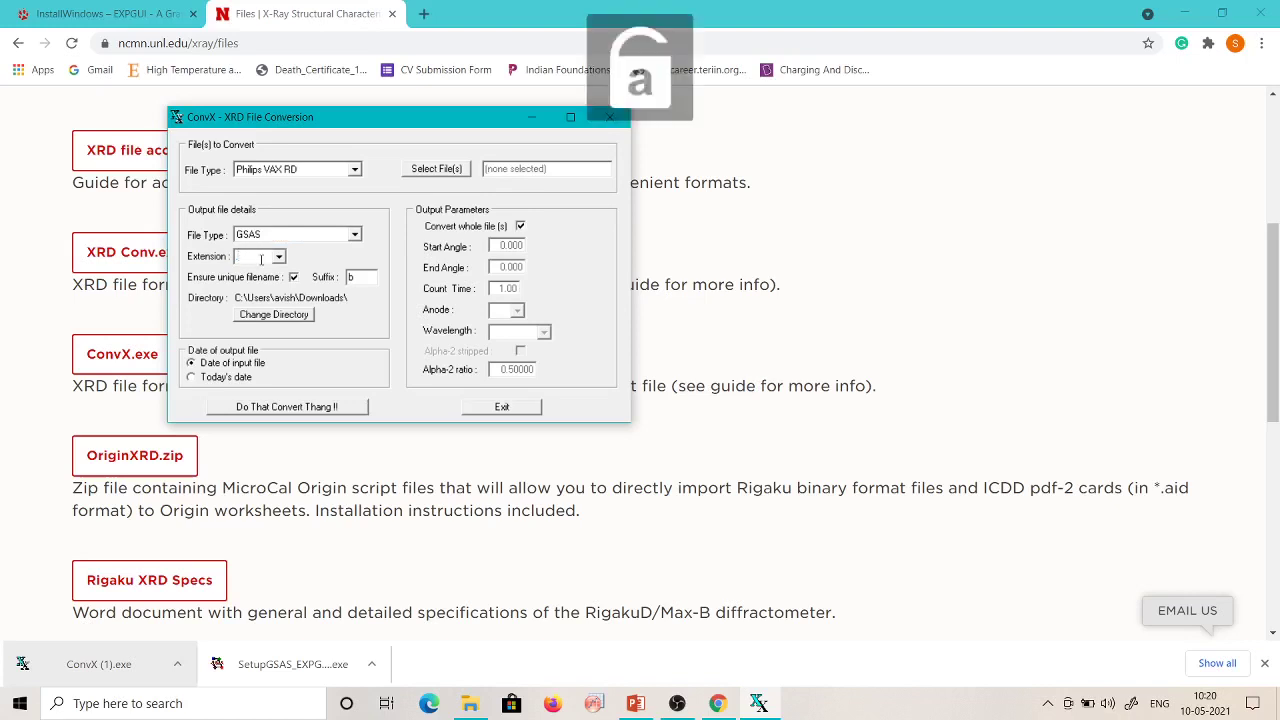
{"action": "type", "text": ".gsa"}
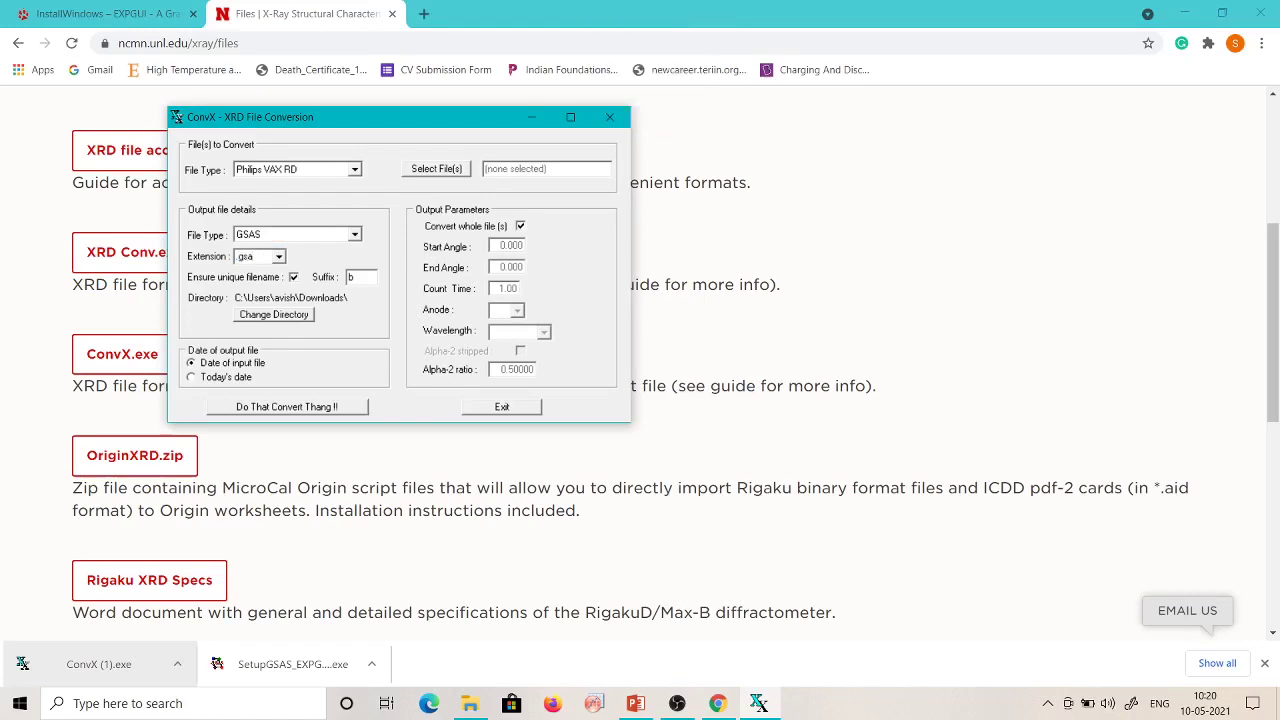